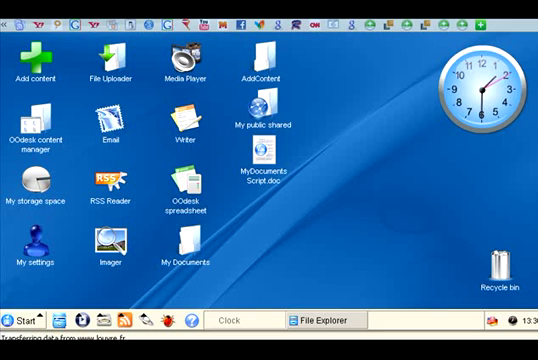
# Drag the MyDocuments Script.doc desktop icon onto the My public shared folder.
pyautogui.click(252, 148)
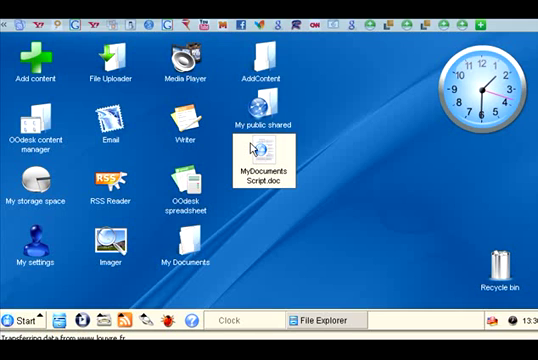
pyautogui.moveTo(265, 158); pyautogui.dragTo(268, 108)
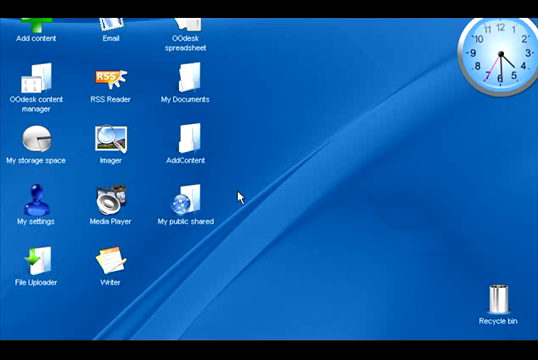
# Open the My public shared folder from its desktop icon.
pyautogui.doubleClick(207, 190)
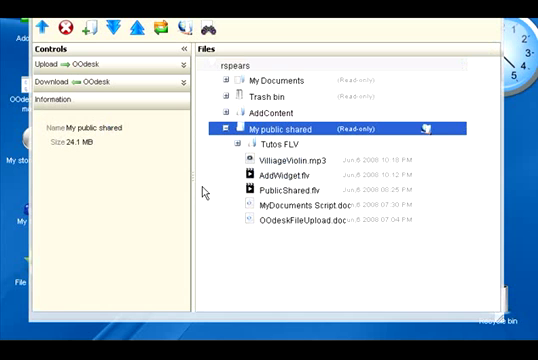
# Send a My public shared link to the autocompleted contact email address.
pyautogui.click(429, 132)
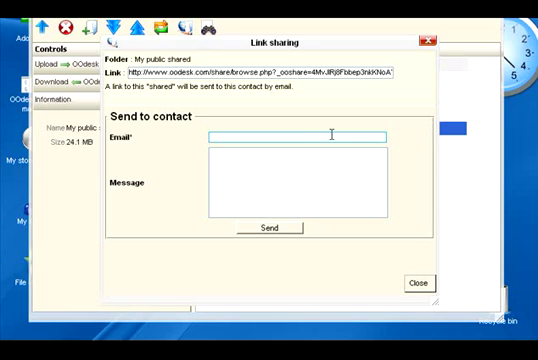
pyautogui.press('Down')
pyautogui.press('Return')
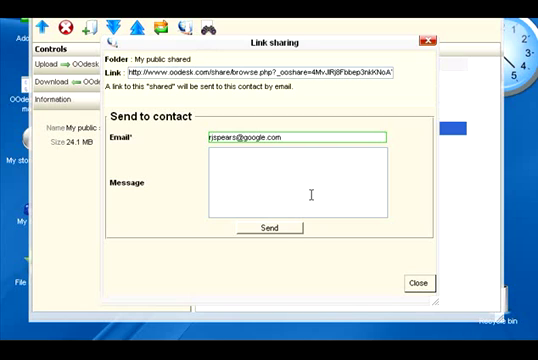
pyautogui.click(286, 228)
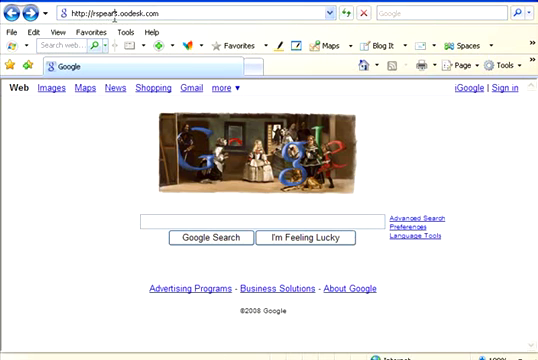
# Edit the browser address to the account's oodesk.com subdomain and load it.
pyautogui.moveTo(115, 14); pyautogui.dragTo(91, 14)
pyautogui.click(110, 14)
pyautogui.moveTo(120, 14); pyautogui.dragTo(162, 20)
pyautogui.click(178, 12)
pyautogui.press('Return')
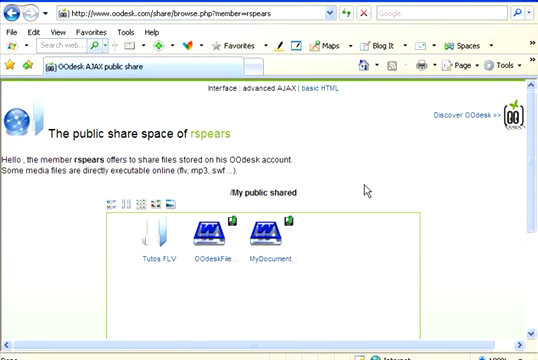
# Start downloading MyDocuments Script.doc from the public share page.
pyautogui.click(289, 225)
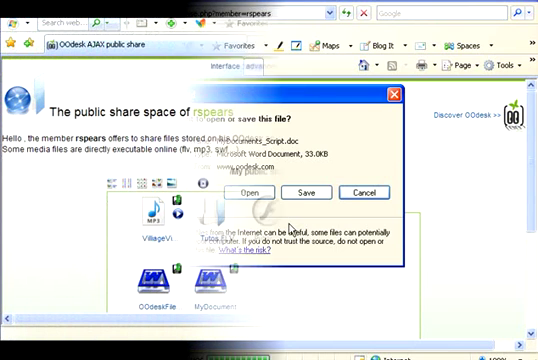